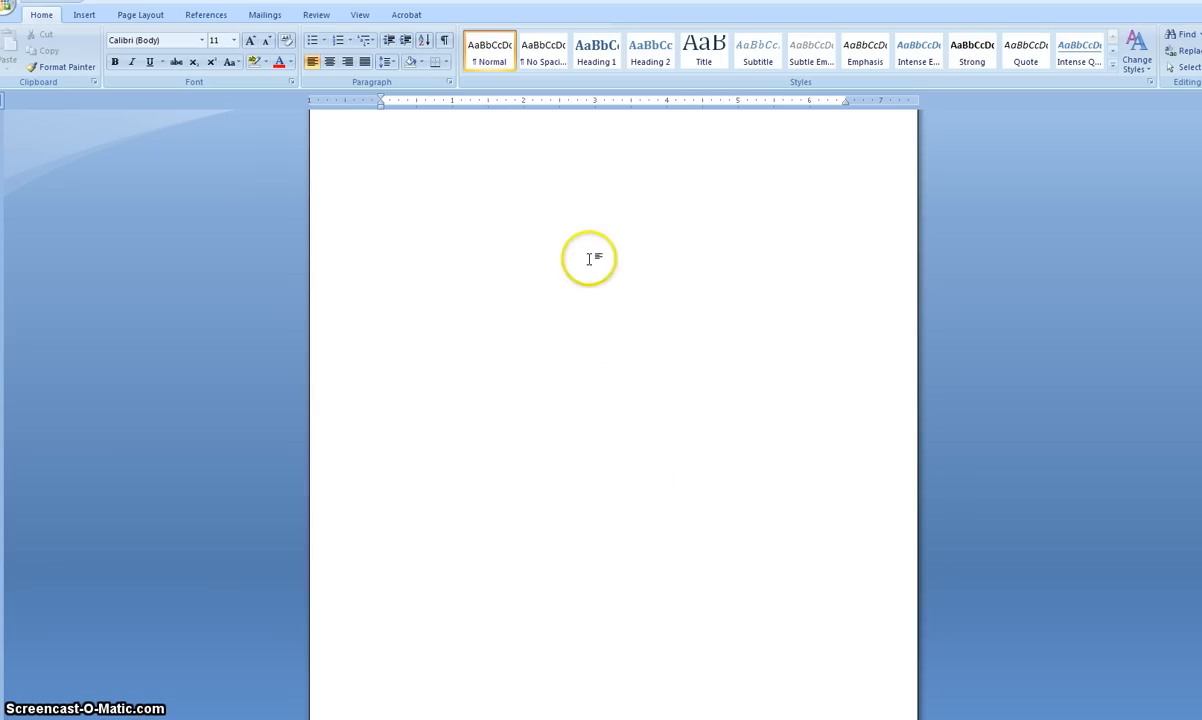
# Insert a Plain Number 3 page number at the top of the page and add the student's last name before it
pyautogui.doubleClick(606, 121)
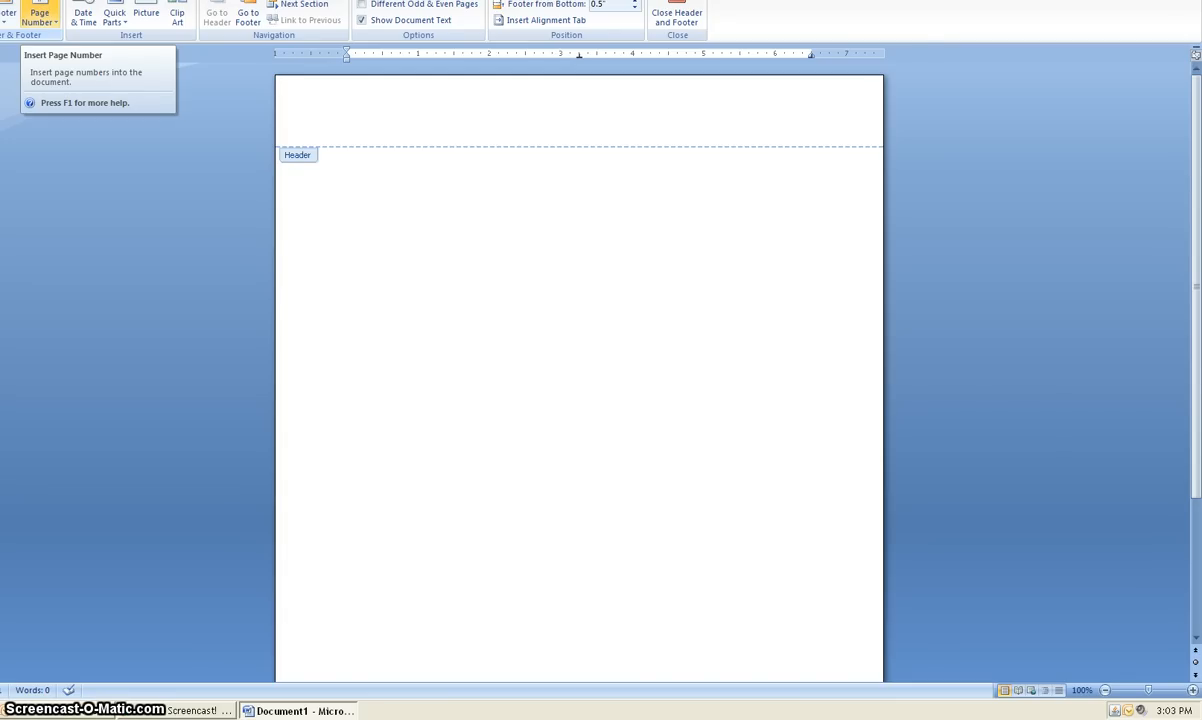
pyautogui.click(42, 13)
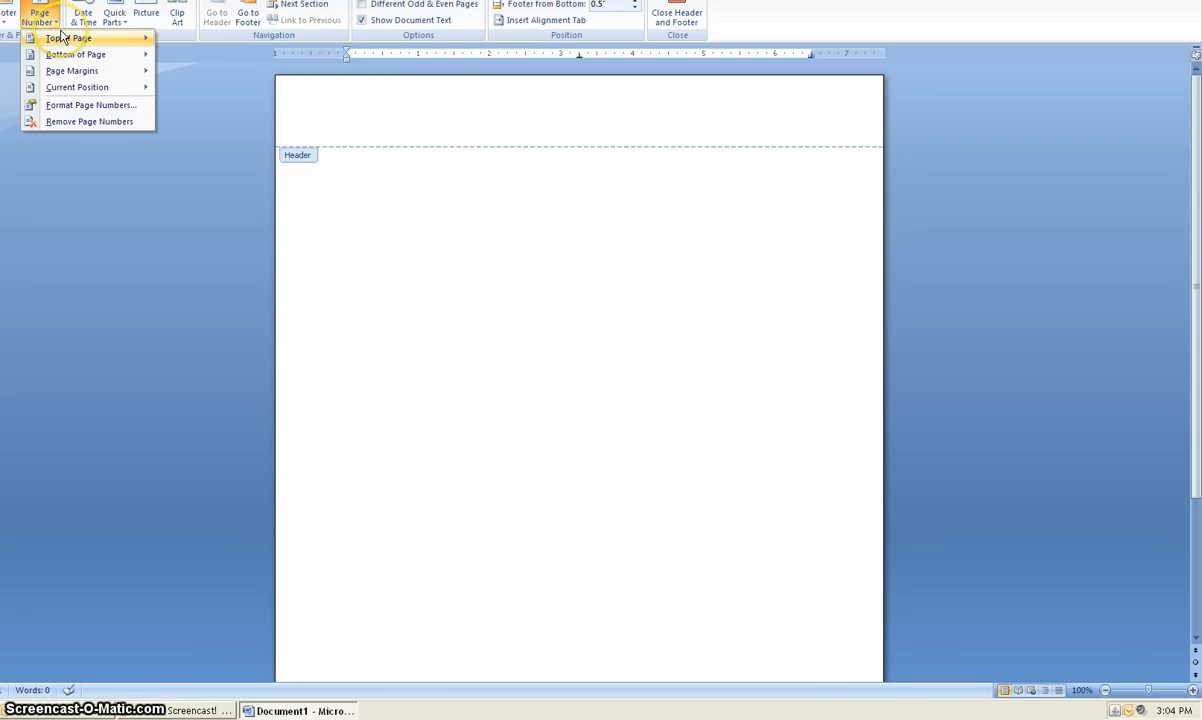
pyautogui.moveTo(62, 37)
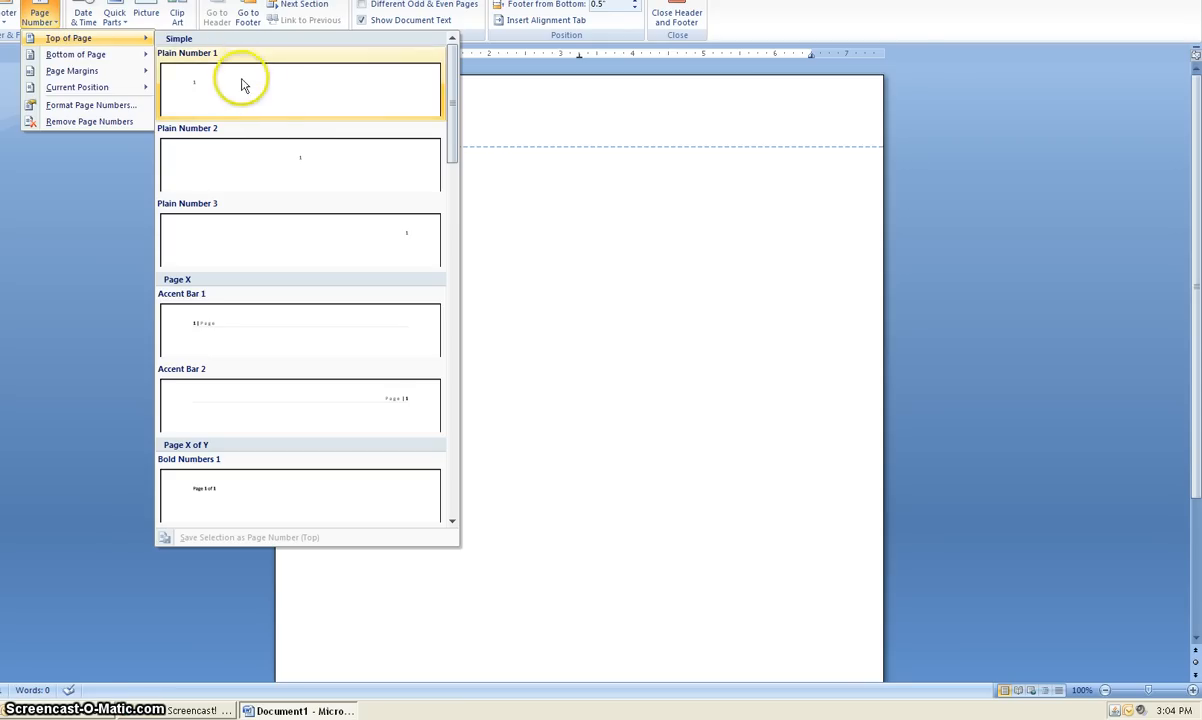
pyautogui.click(331, 258)
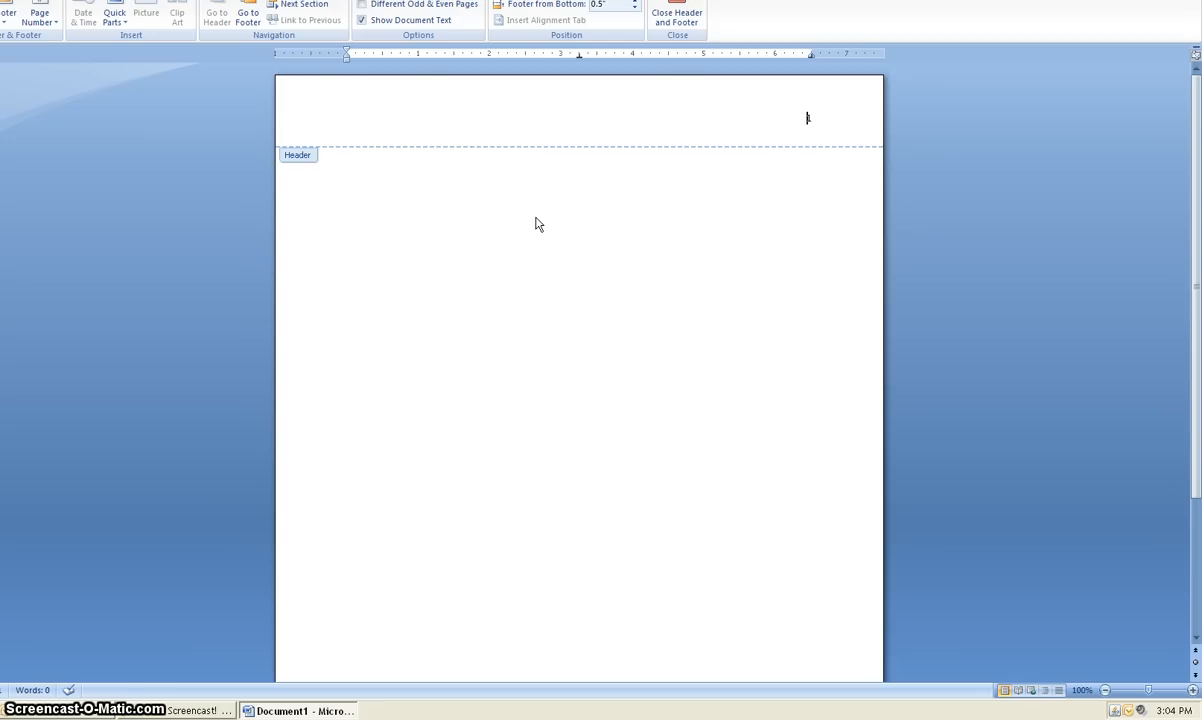
pyautogui.write('Smith')
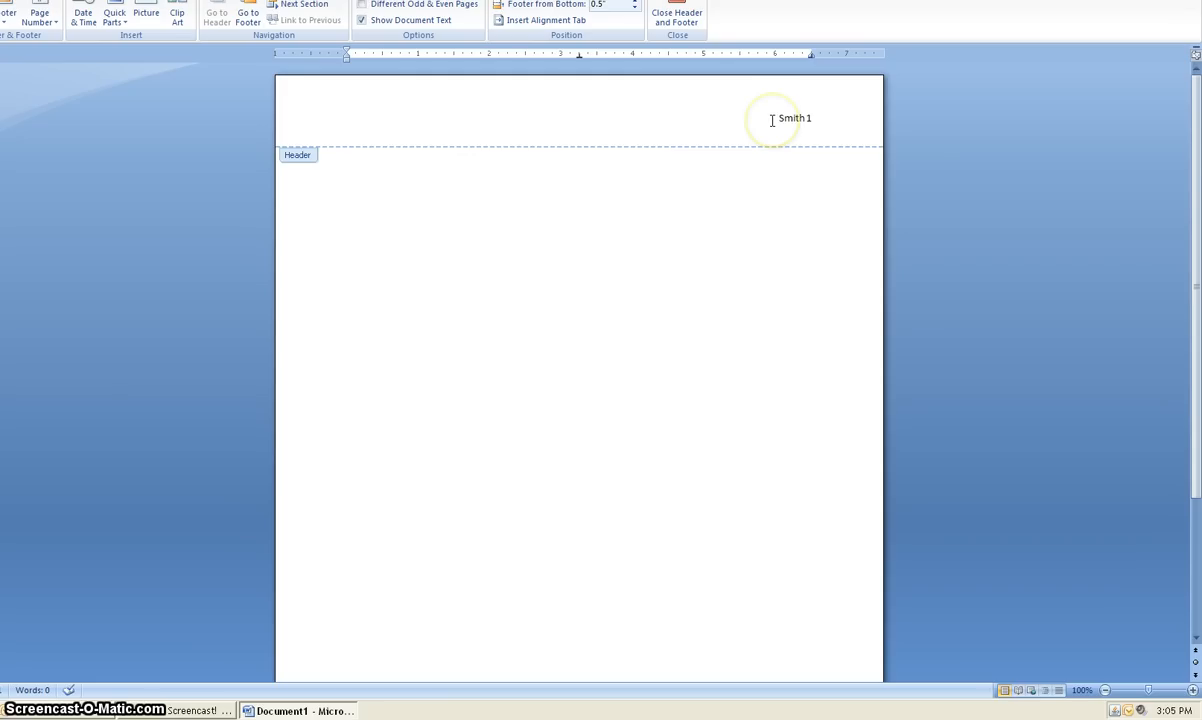
# Format the header's last name and page number as Times New Roman, size 12, and return to the document body
pyautogui.moveTo(772, 119); pyautogui.dragTo(829, 123)
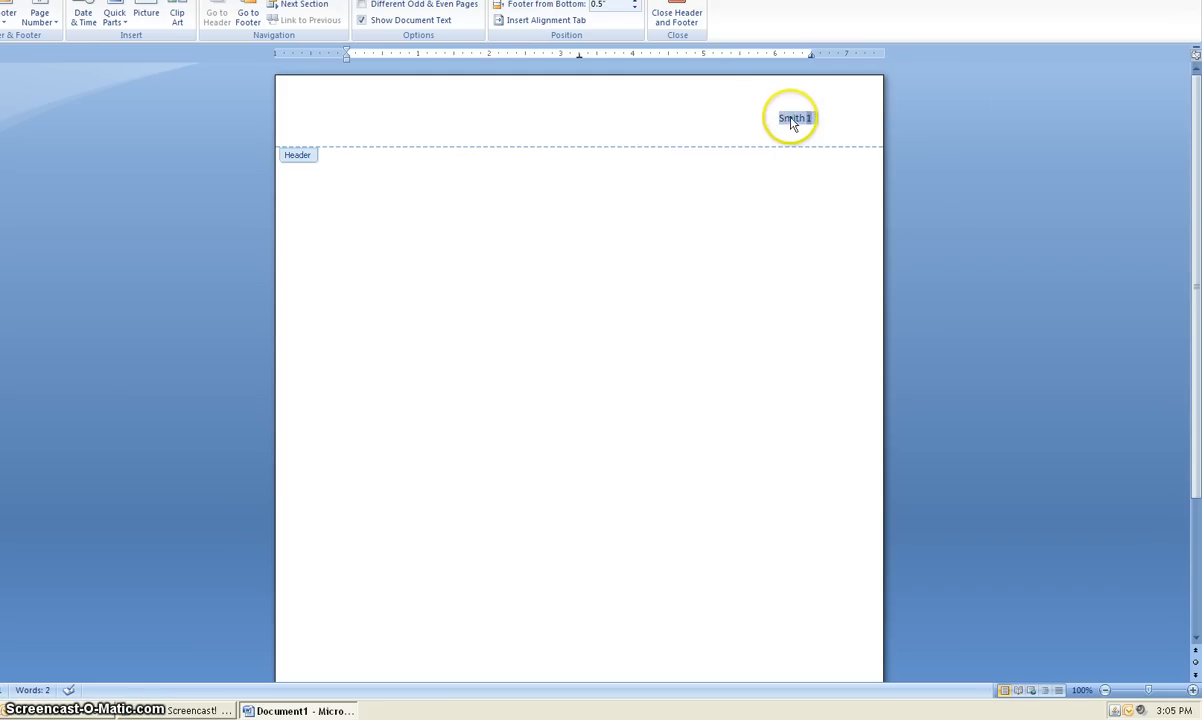
pyautogui.click(8, 15)
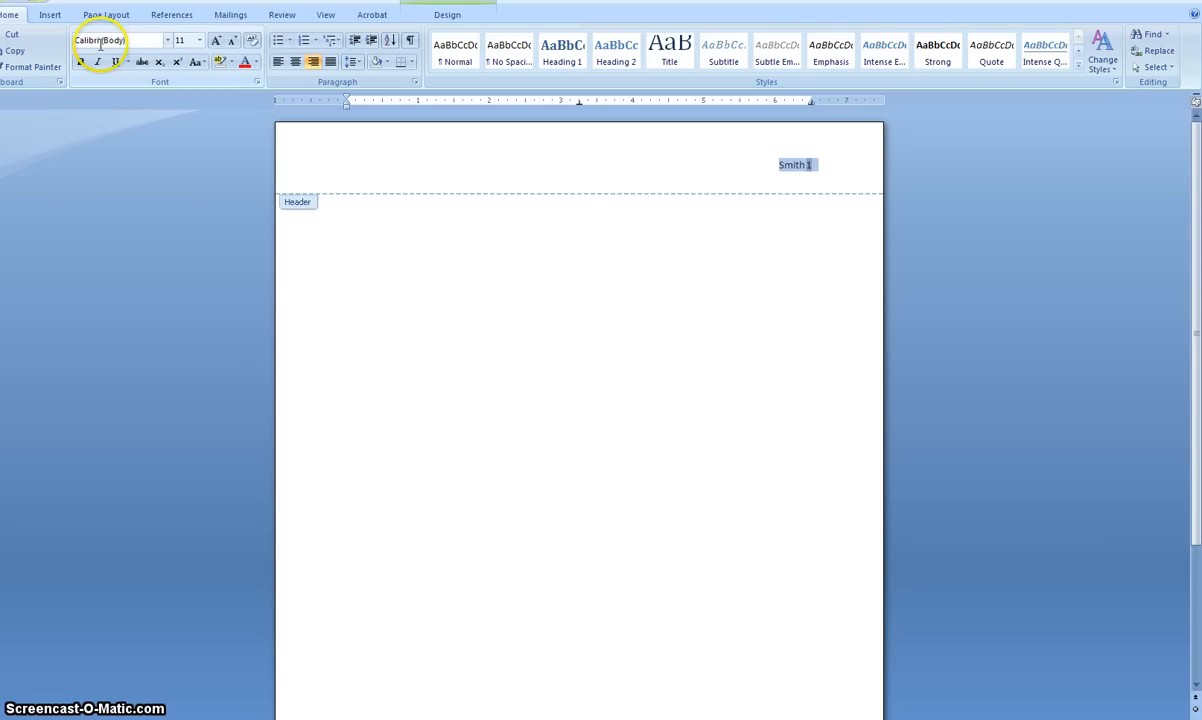
pyautogui.click(167, 40)
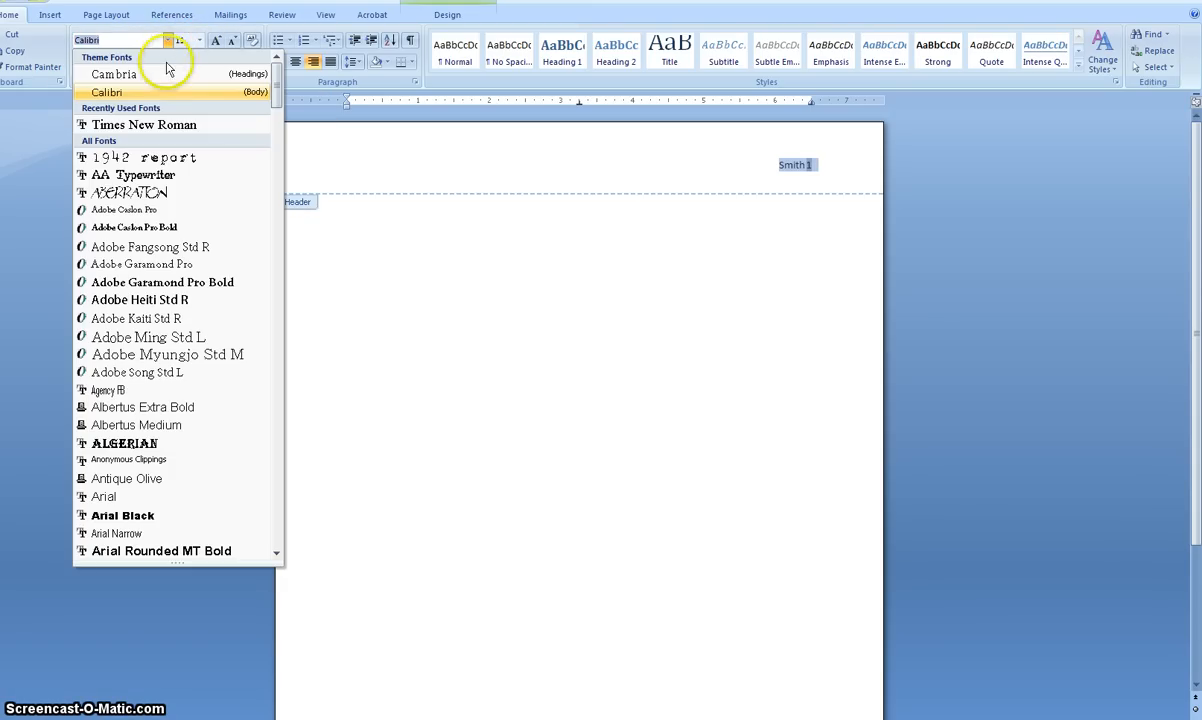
pyautogui.click(158, 122)
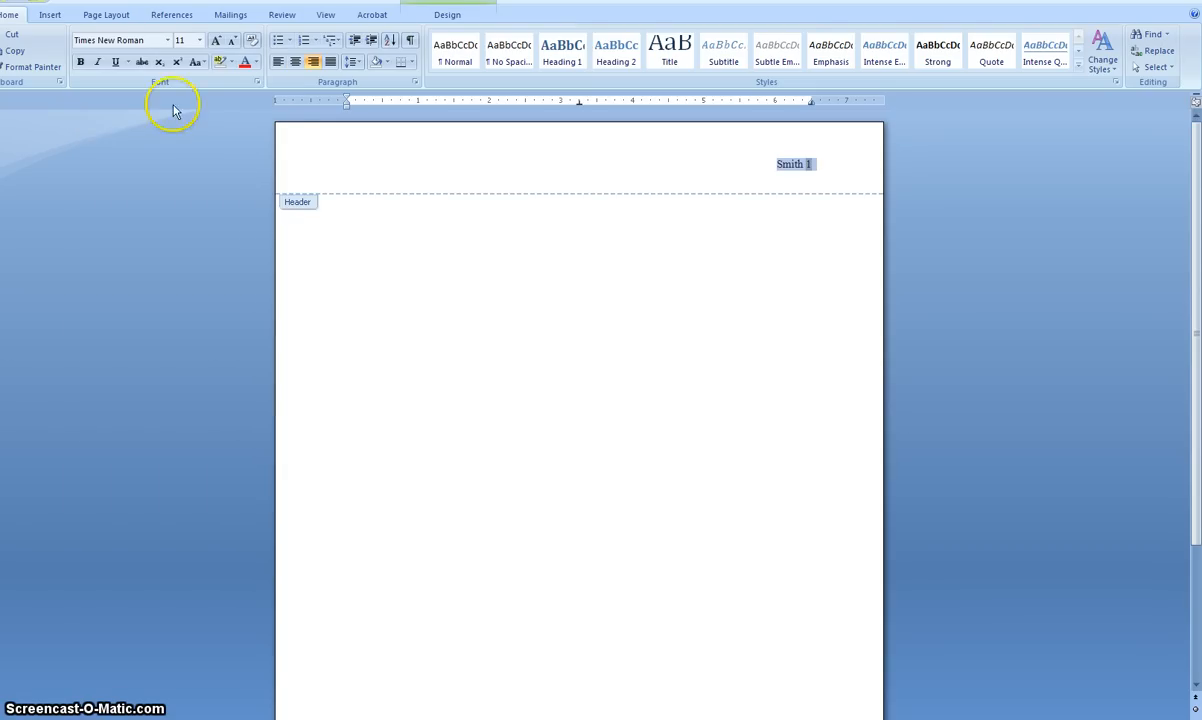
pyautogui.click(200, 42)
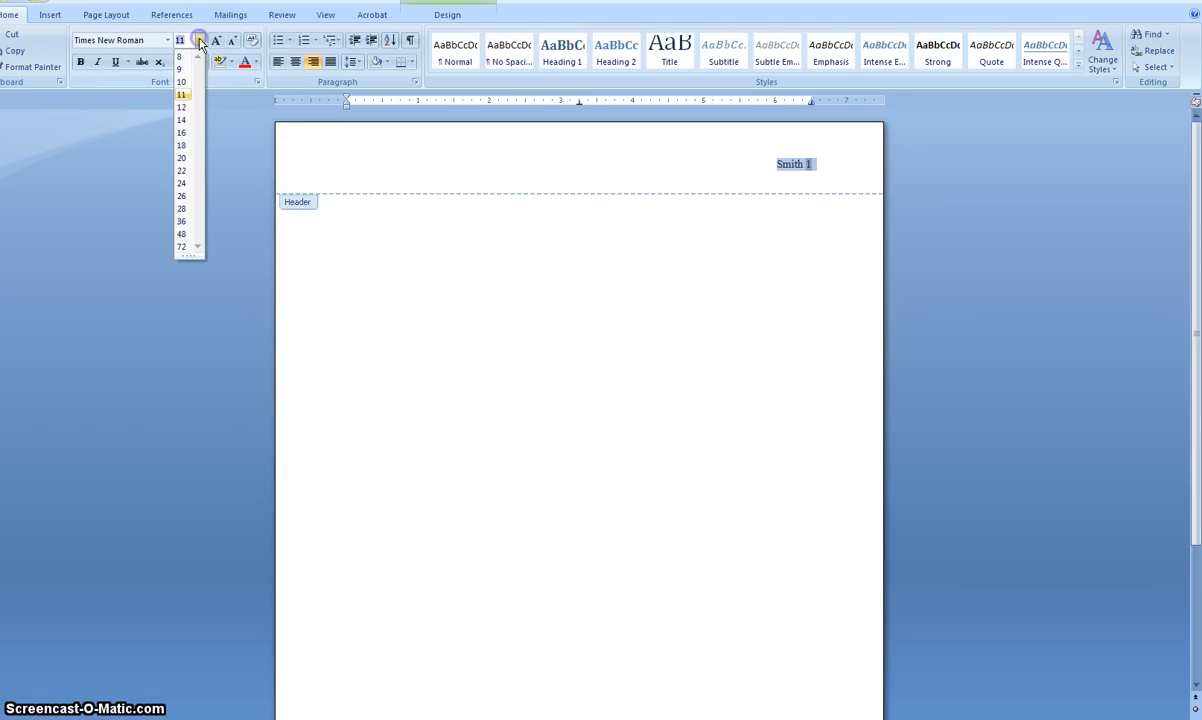
pyautogui.click(183, 107)
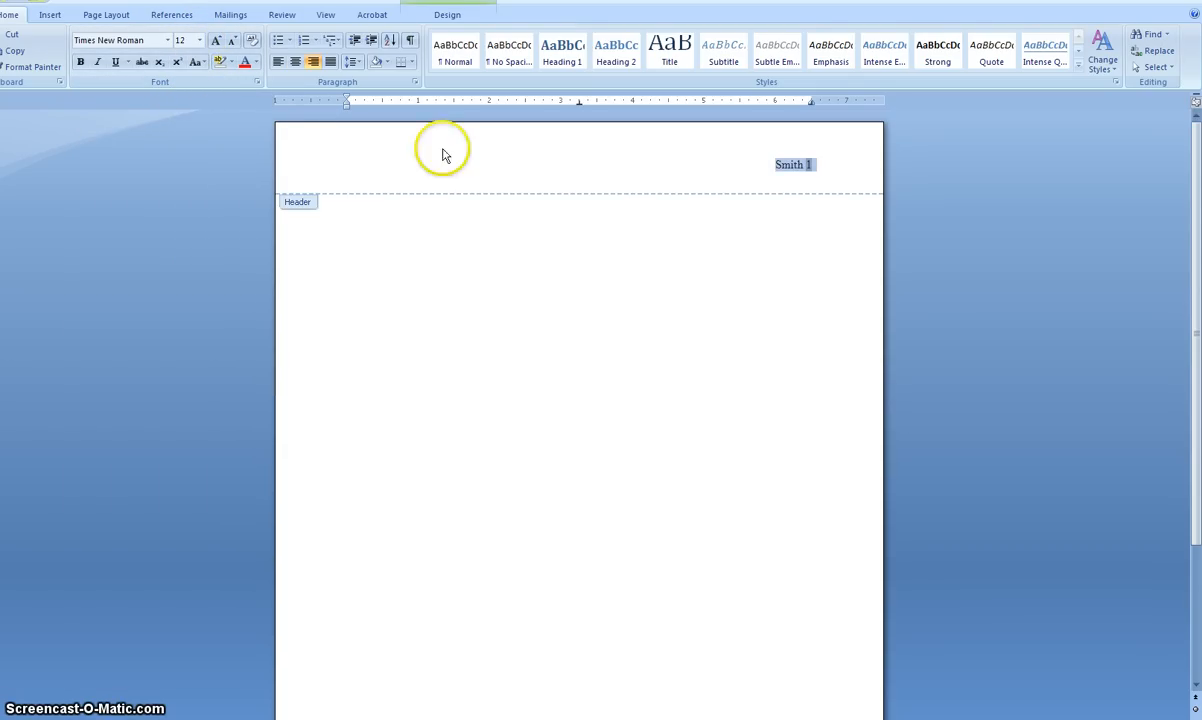
pyautogui.click(663, 160)
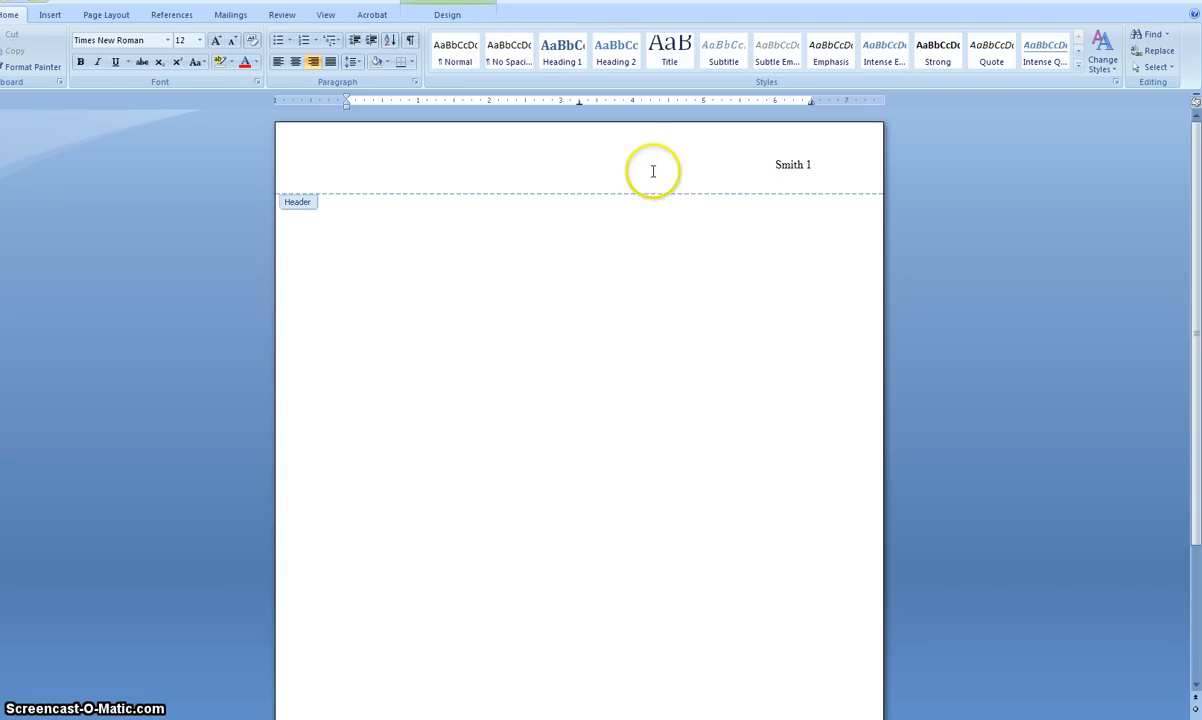
pyautogui.click(583, 209)
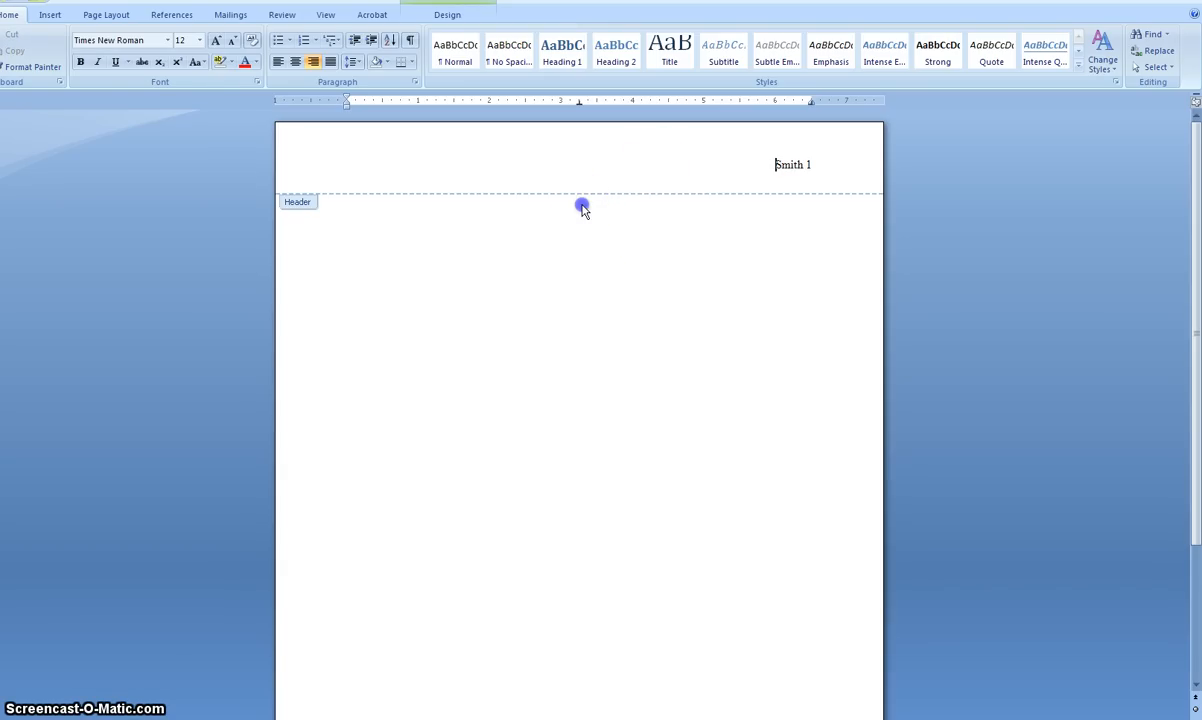
pyautogui.doubleClick(583, 207)
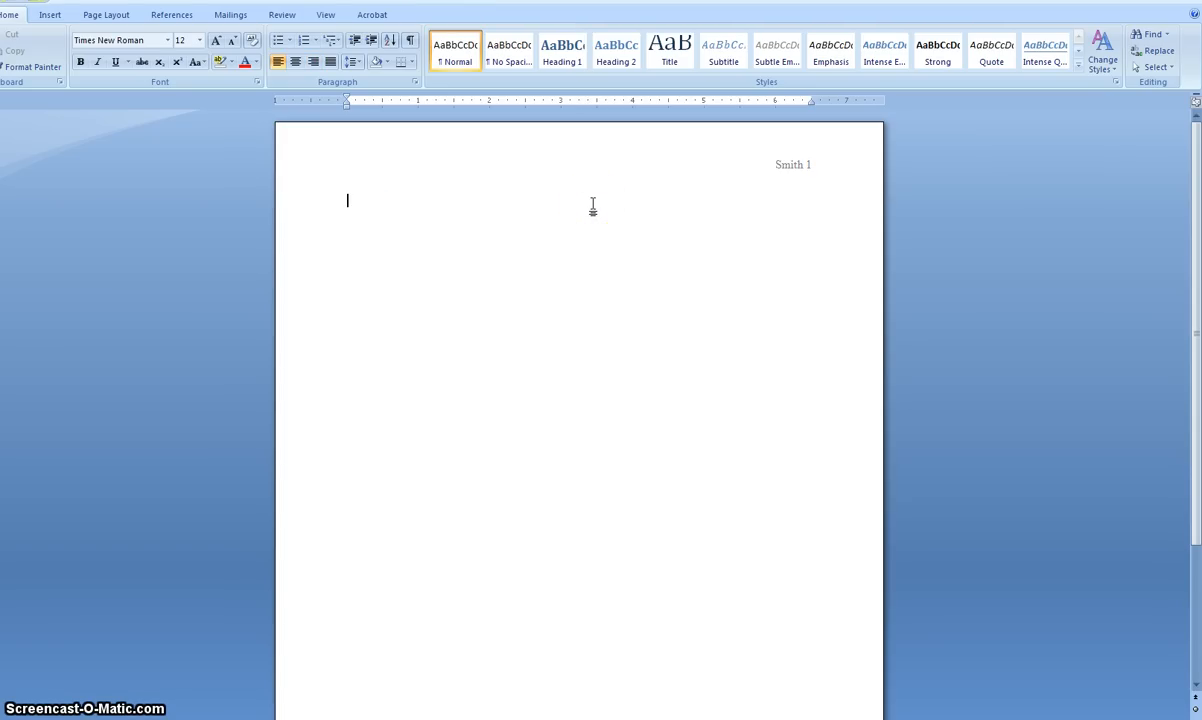
# Enter the student's full name on the first body line and "GEE100: English Comp 1" on the line below
pyautogui.click(813, 171)
pyautogui.press('Return')
pyautogui.write('GEE')
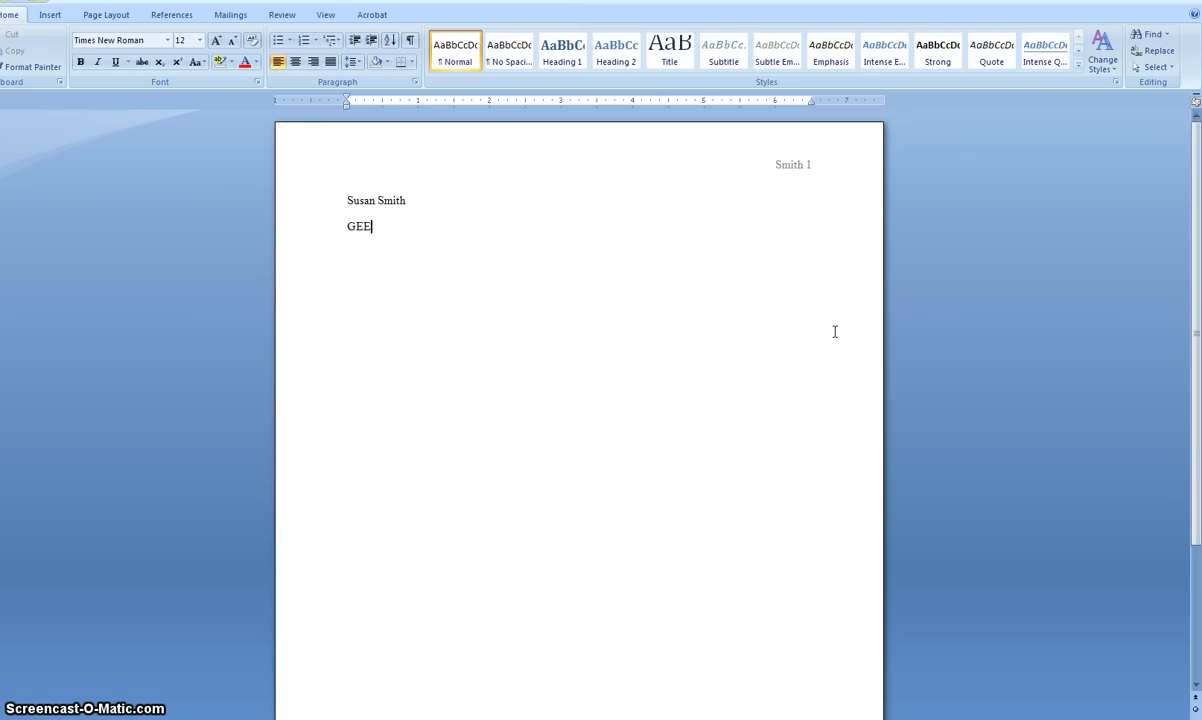
pyautogui.write('10')
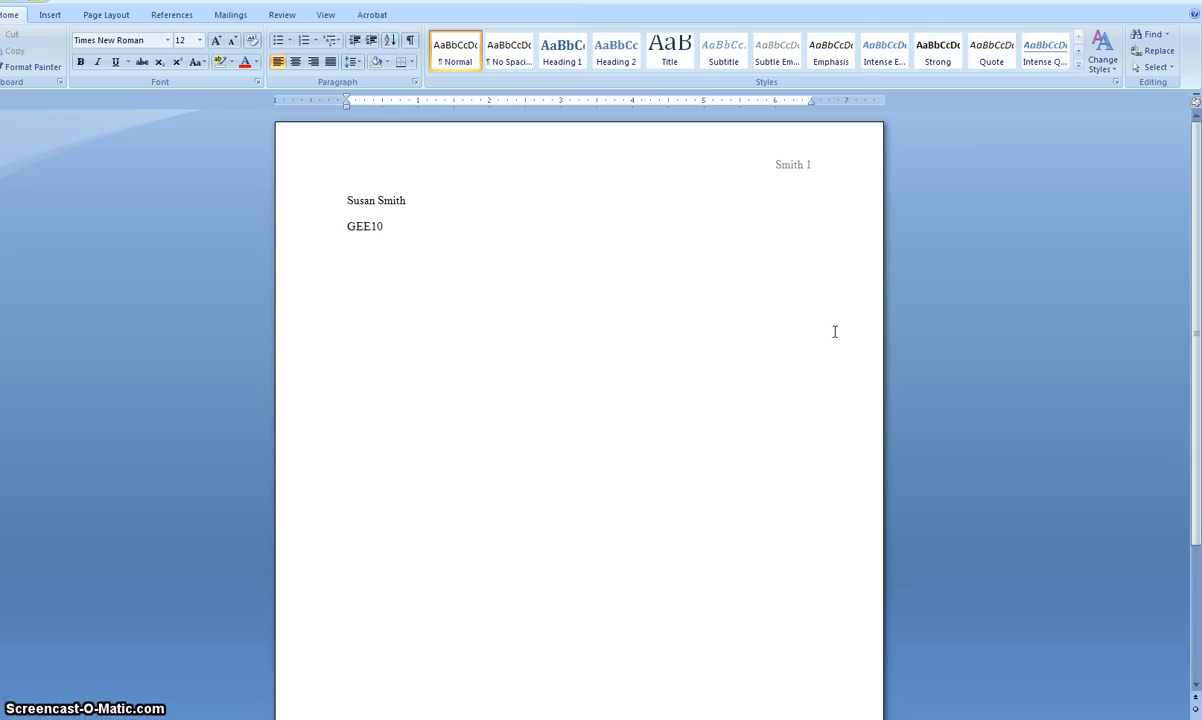
pyautogui.write('0-')
pyautogui.write('  English')
pyautogui.write(' Co')
pyautogui.write('mp')
pyautogui.write(' 1')
# Add the instructor's title and name below the course line, followed by the date "April 20, 2011" on its own line
pyautogui.write('M')
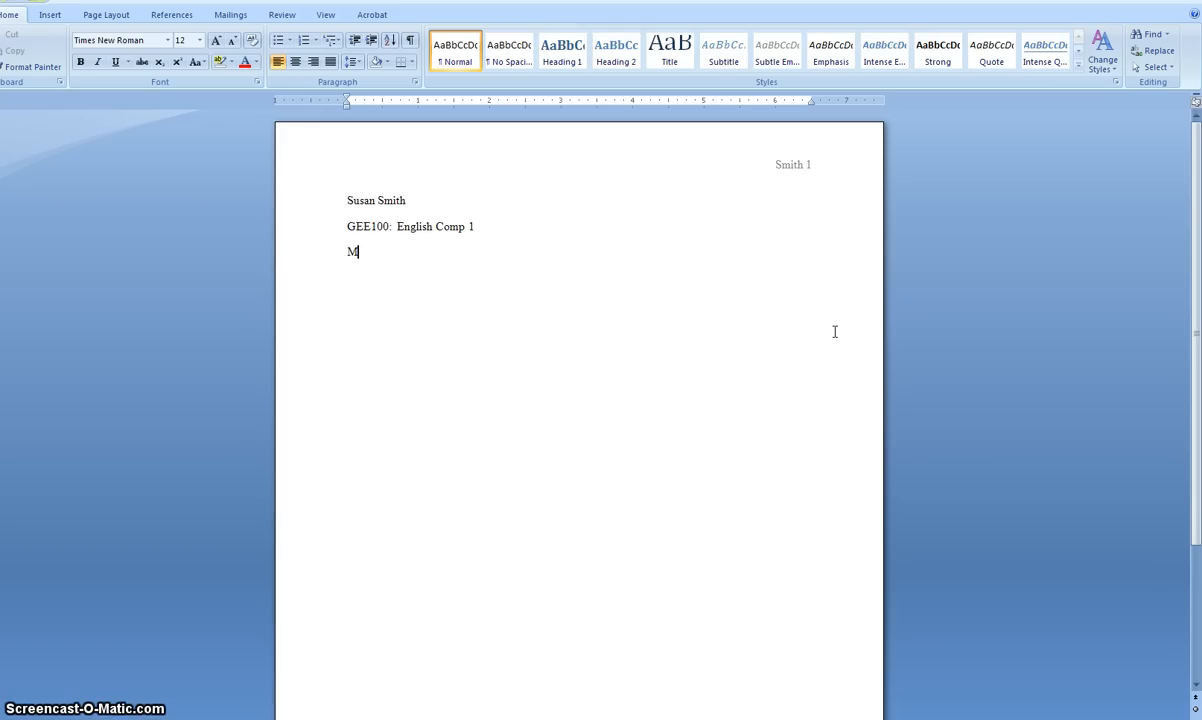
pyautogui.write('rs. George')
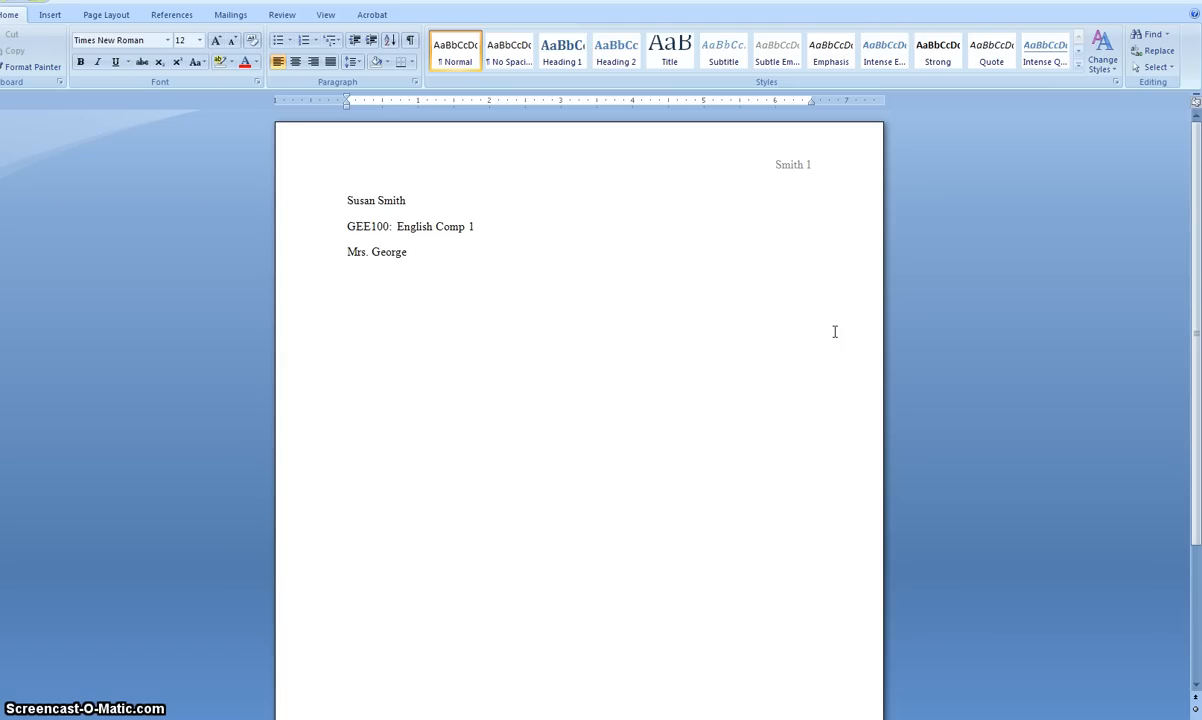
pyautogui.press('Return')
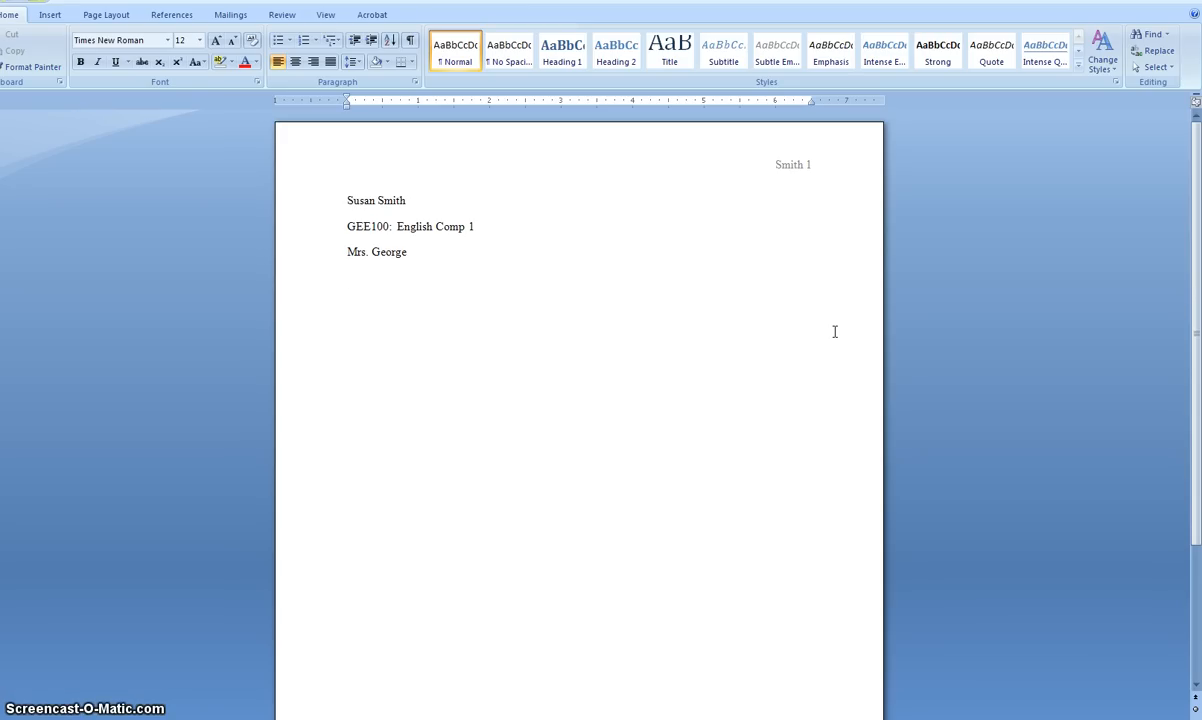
pyautogui.write('Apr')
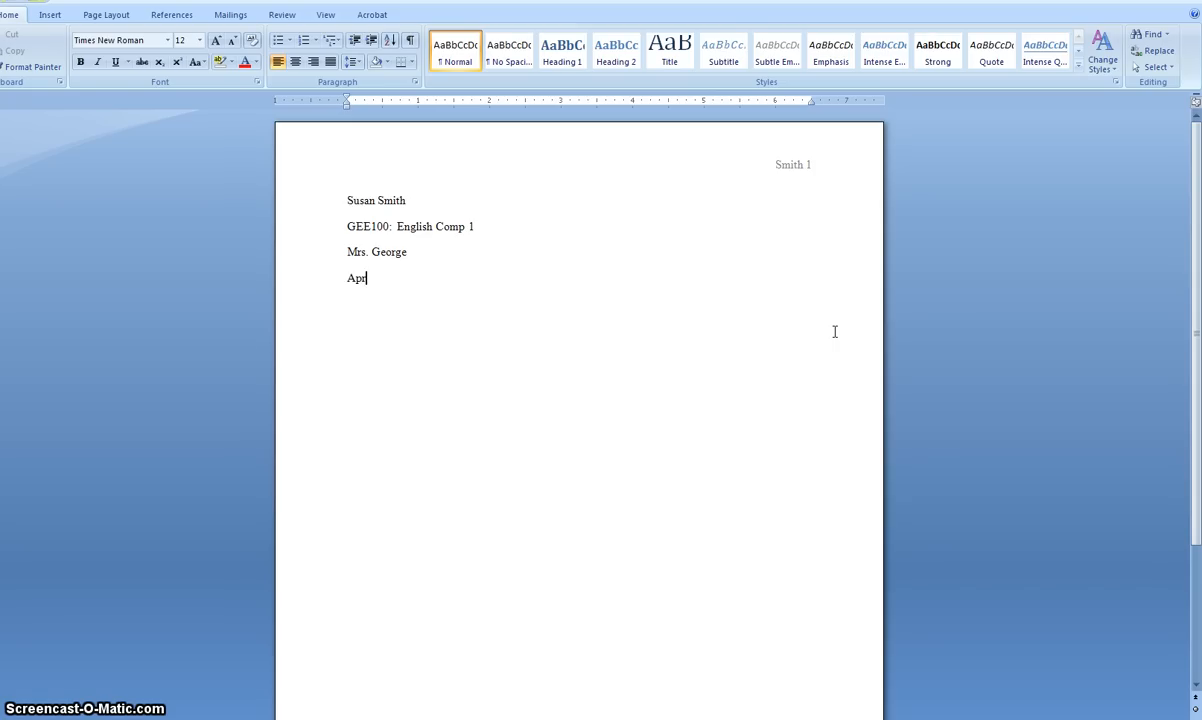
pyautogui.write('il 20, 2011')
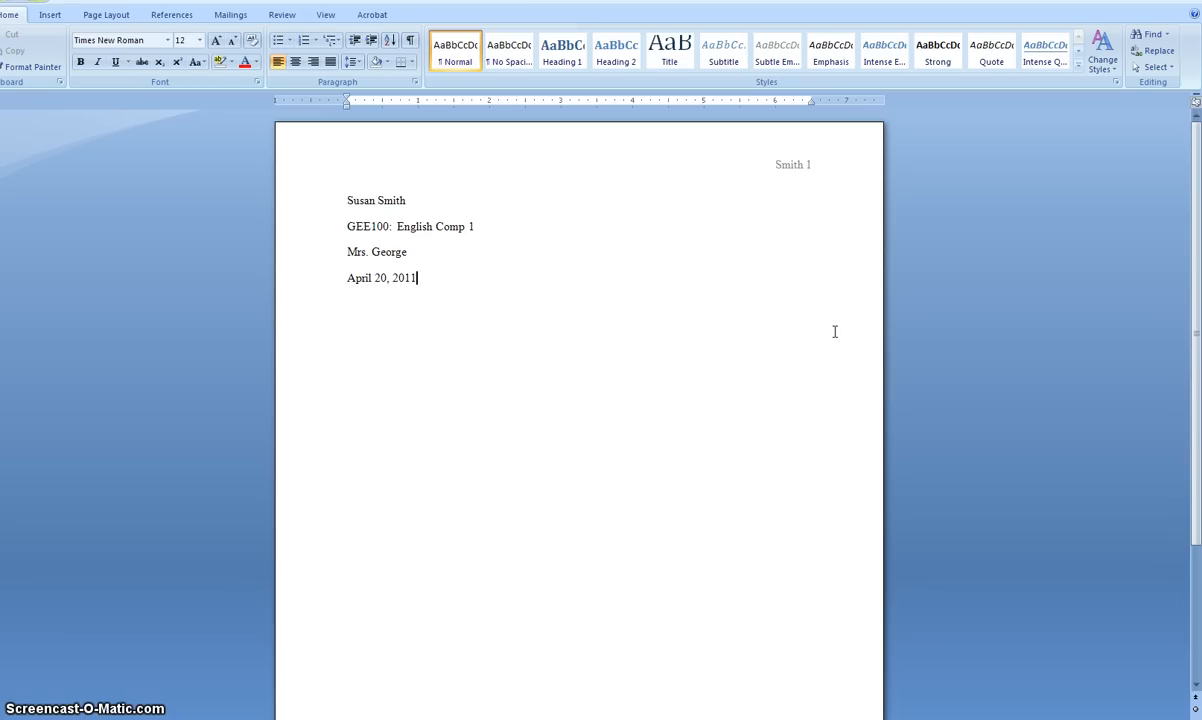
# Leave a blank line below the date and add the centered title "A Lesson Learned"
pyautogui.press('Return')
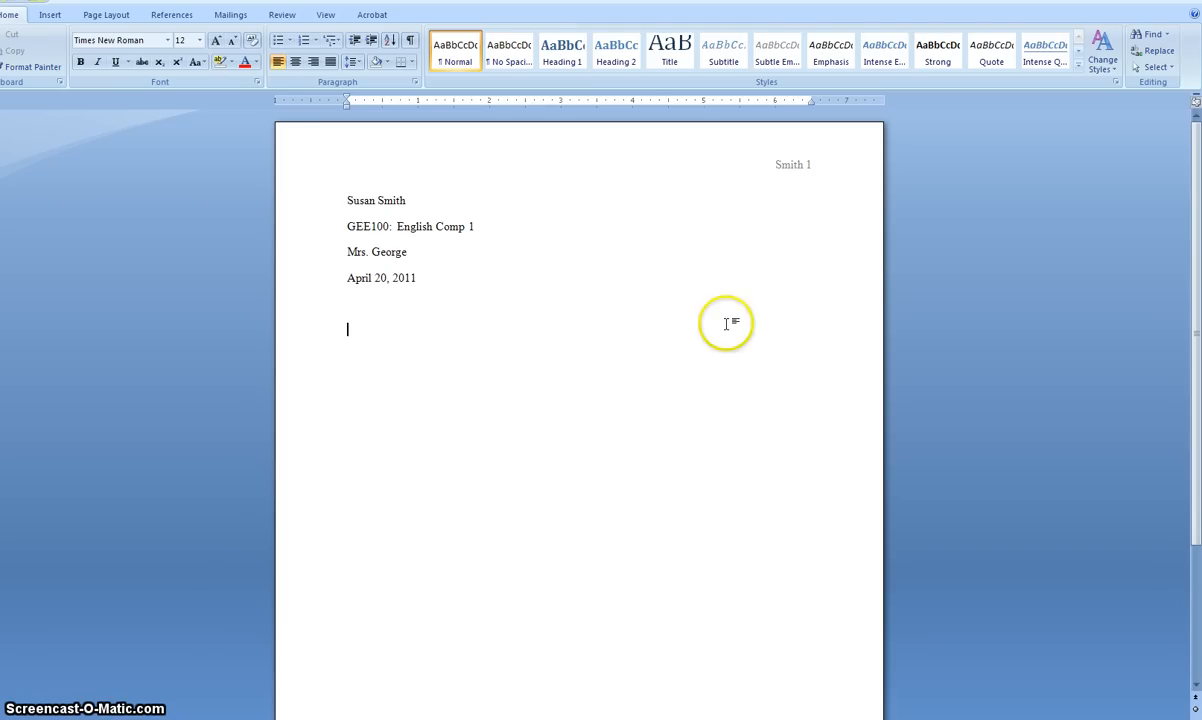
pyautogui.click(295, 63)
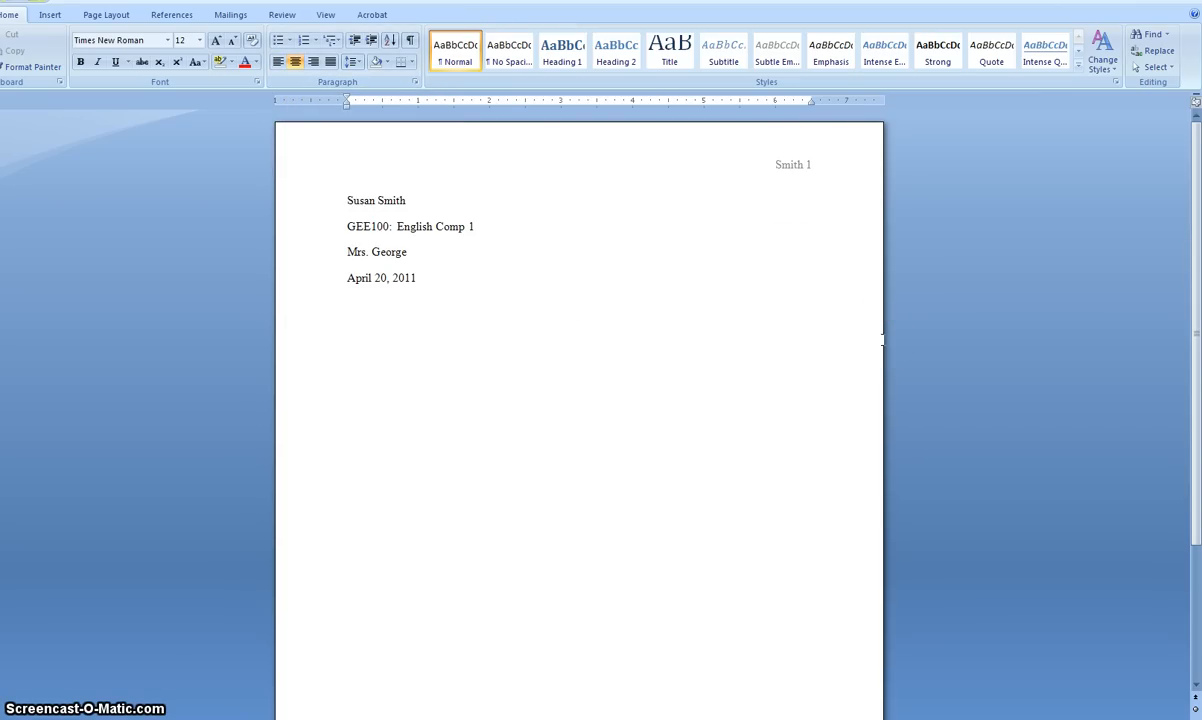
pyautogui.write('A Lesson Learned')
pyautogui.click(277, 63)
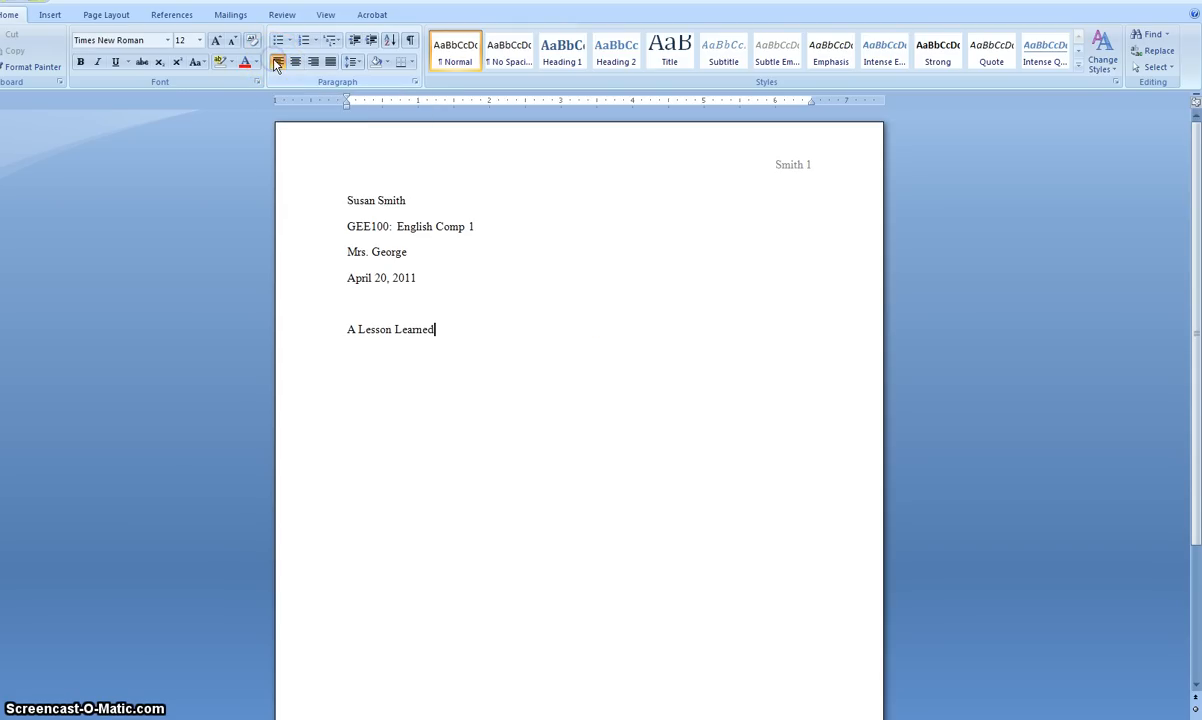
pyautogui.click(296, 63)
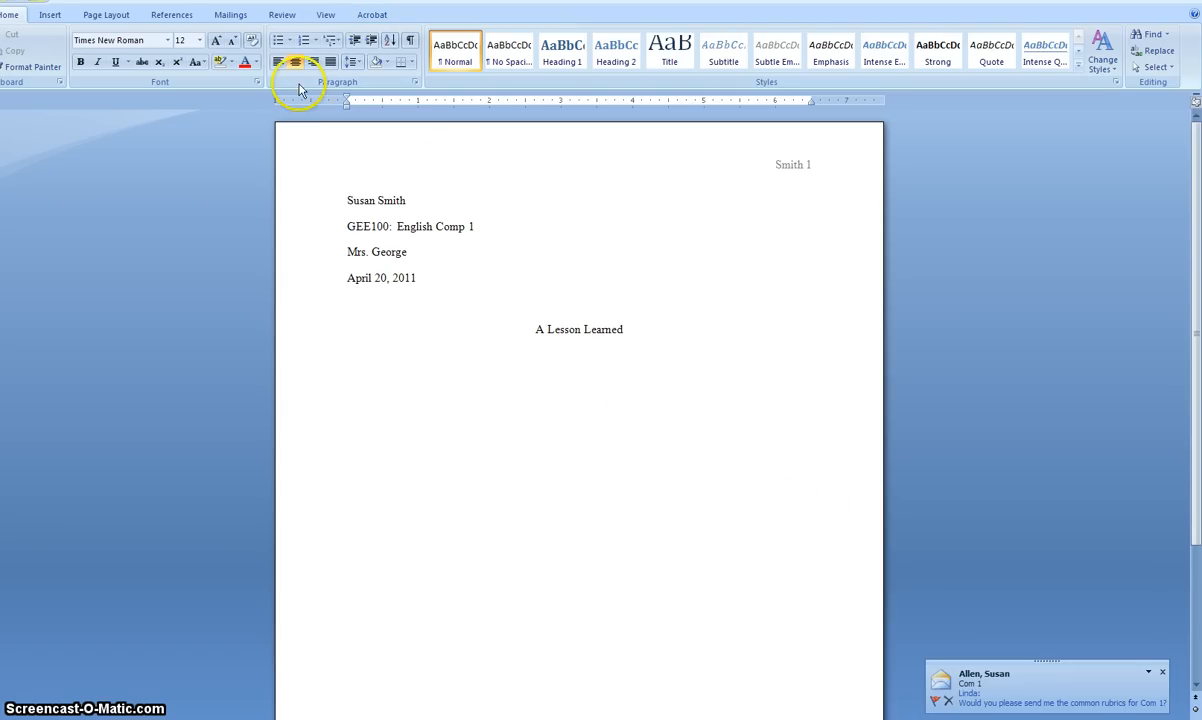
# Start a left-aligned paragraph below the title and add blank lines onto a second page to check its running header
pyautogui.press('Return')
pyautogui.click(278, 62)
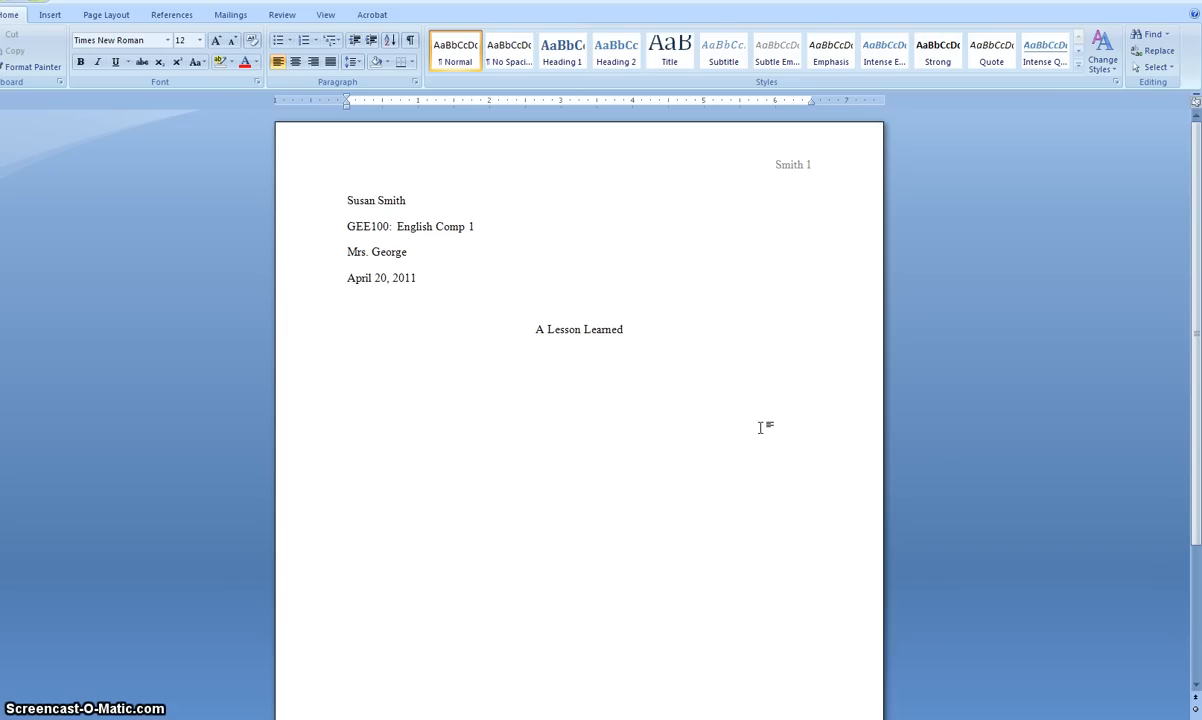
pyautogui.scroll(-8, 760, 427)
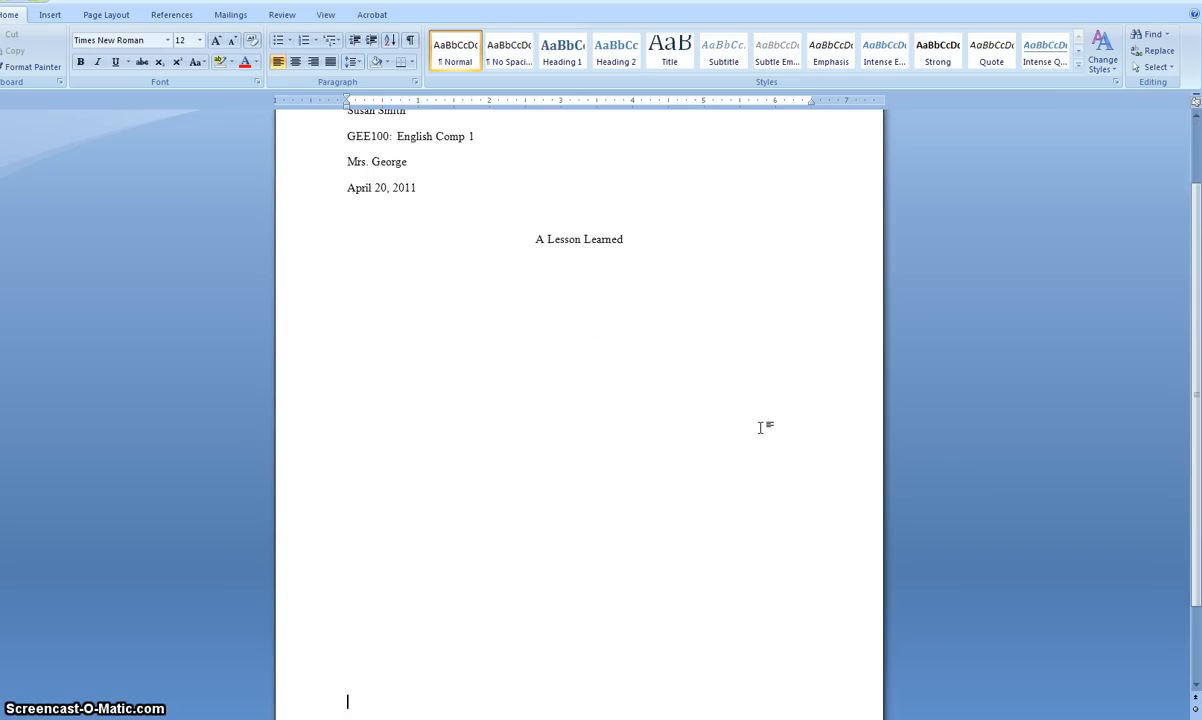
pyautogui.scroll(-1, 760, 427)
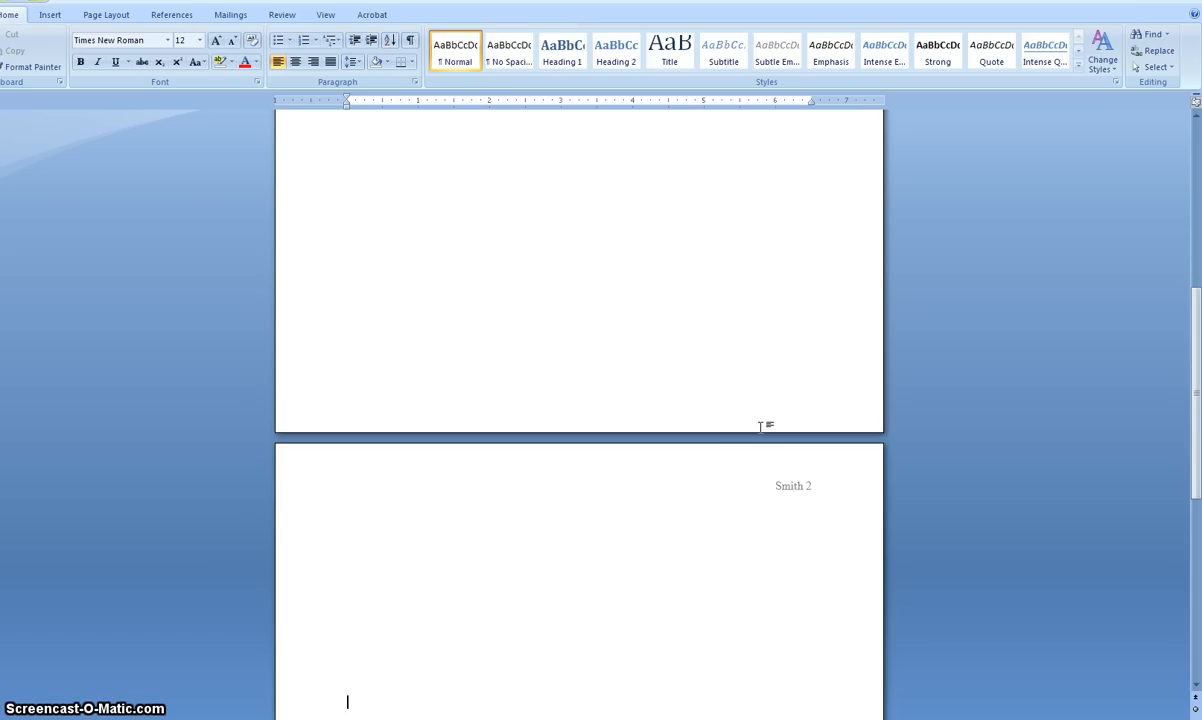
pyautogui.click(738, 405)
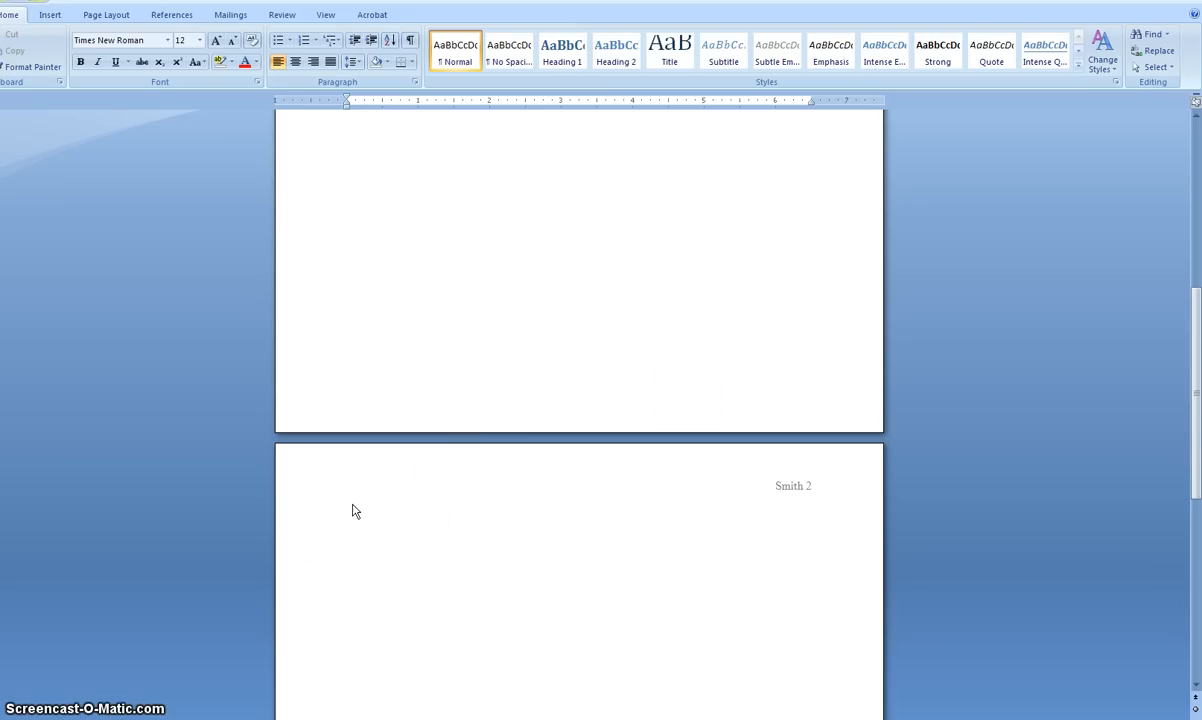
pyautogui.click(455, 533)
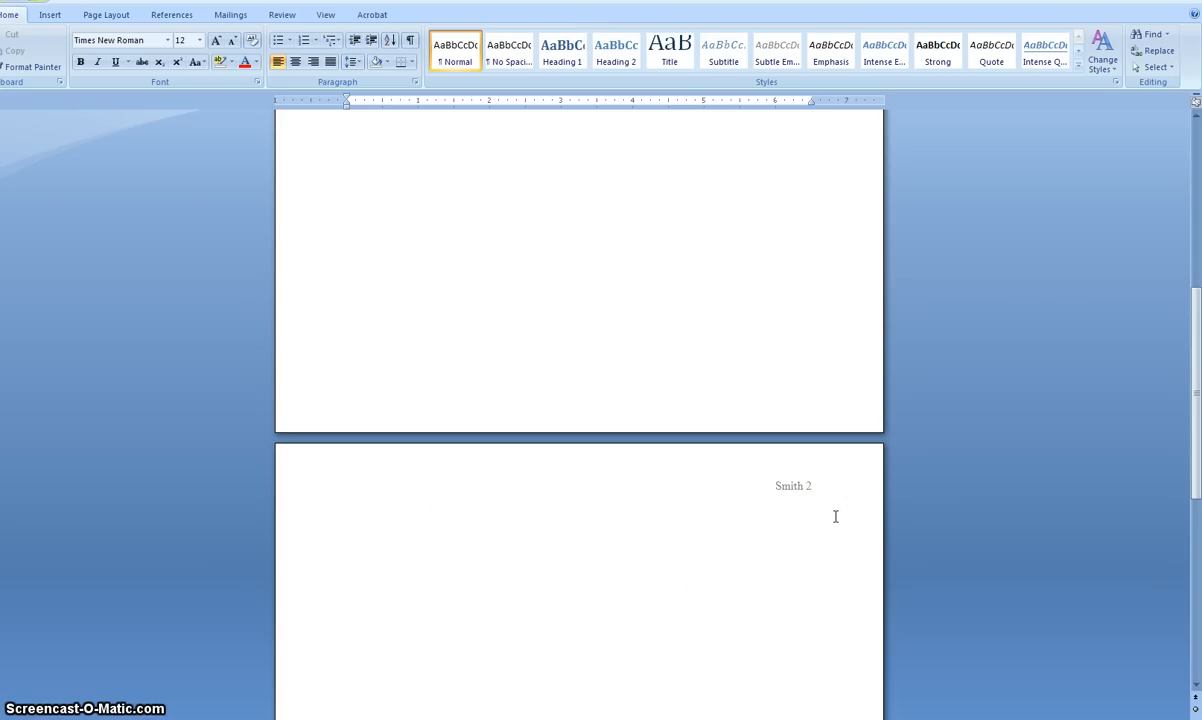
pyautogui.scroll(10, 832, 414)
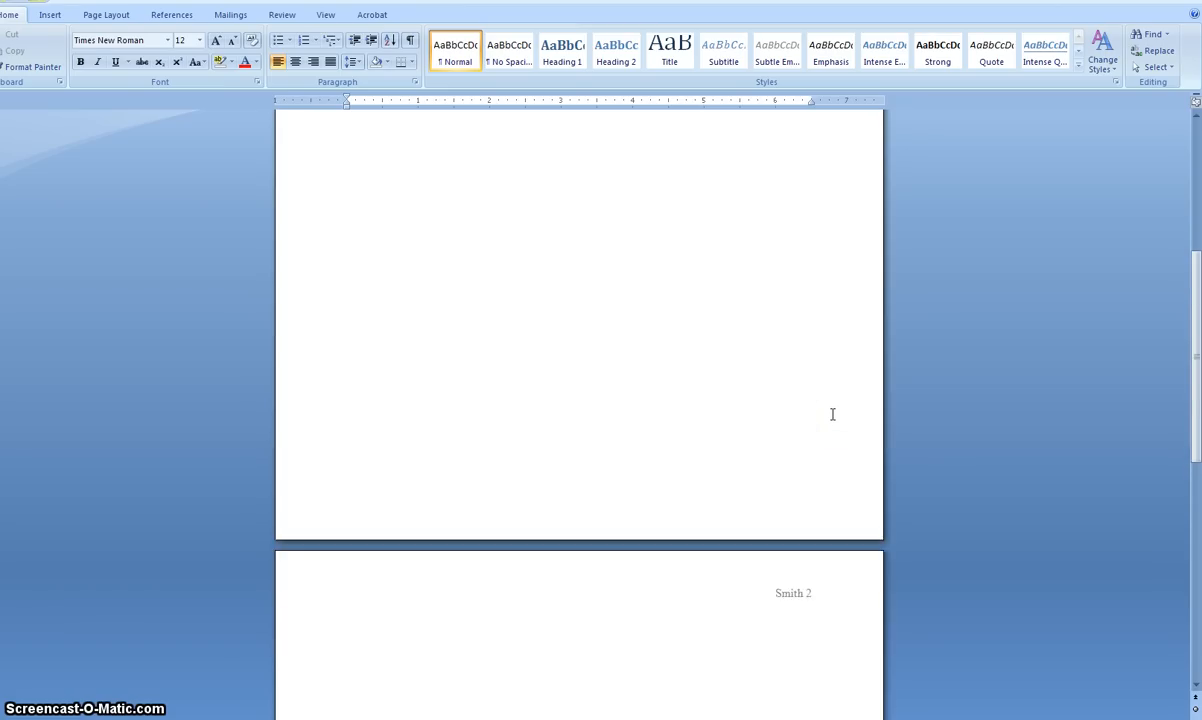